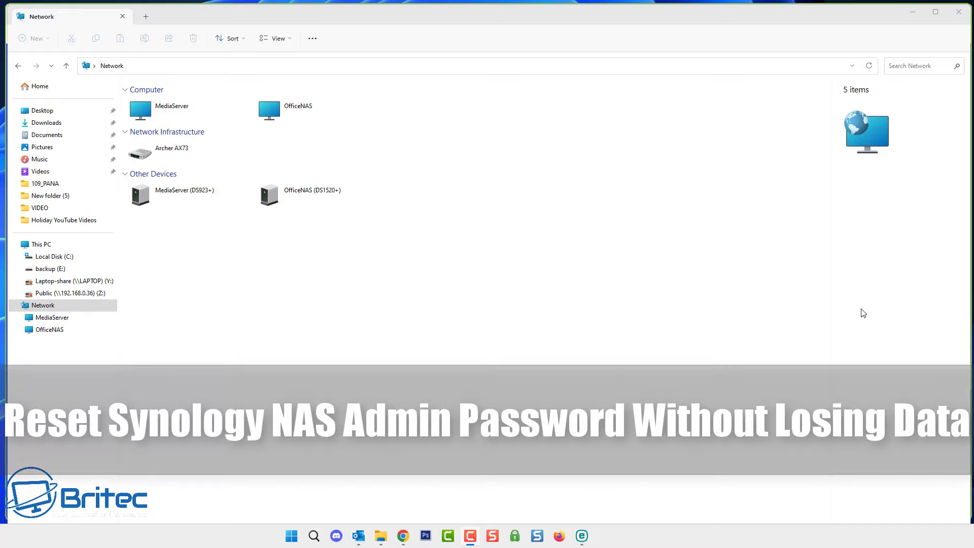
- Open the MediaServer network share and dismiss the network credentials prompt
click(152, 118)
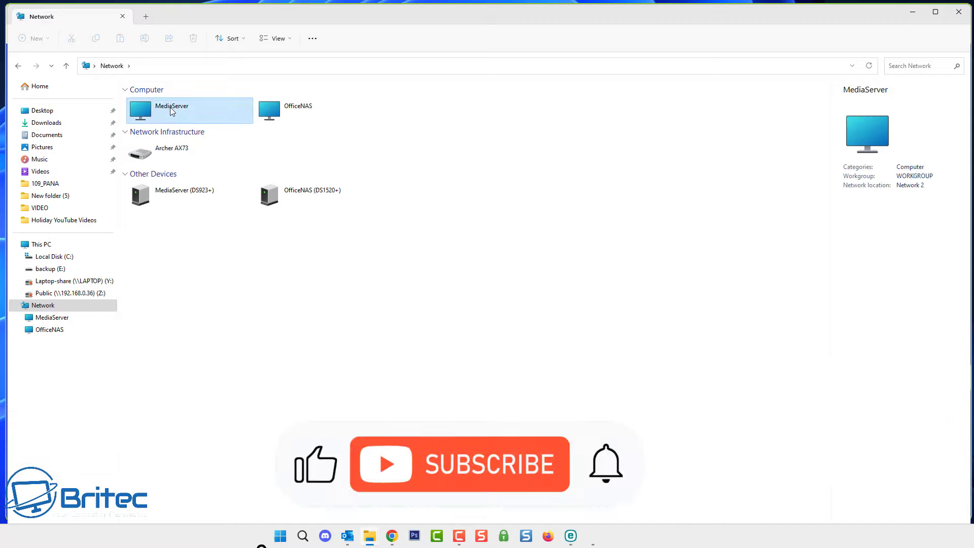
double_click(170, 110)
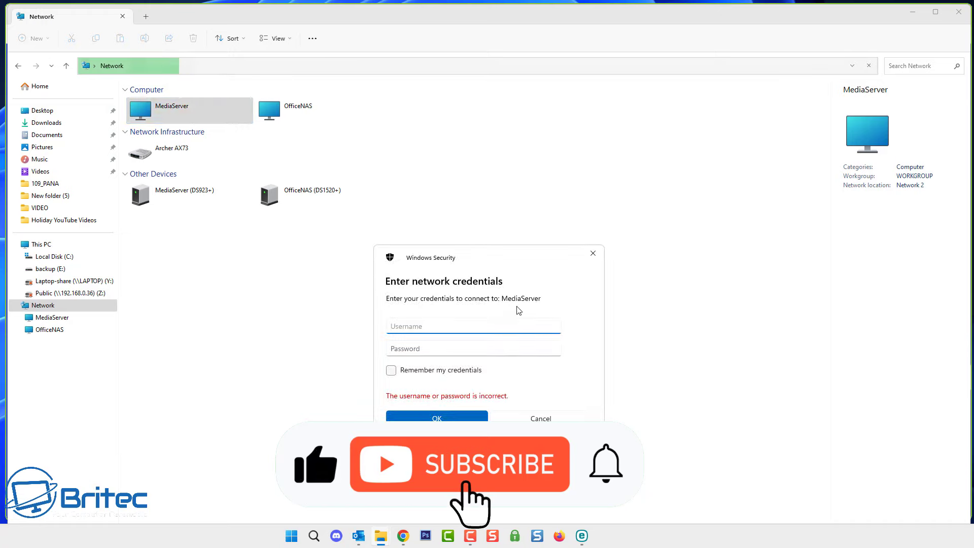
click(593, 253)
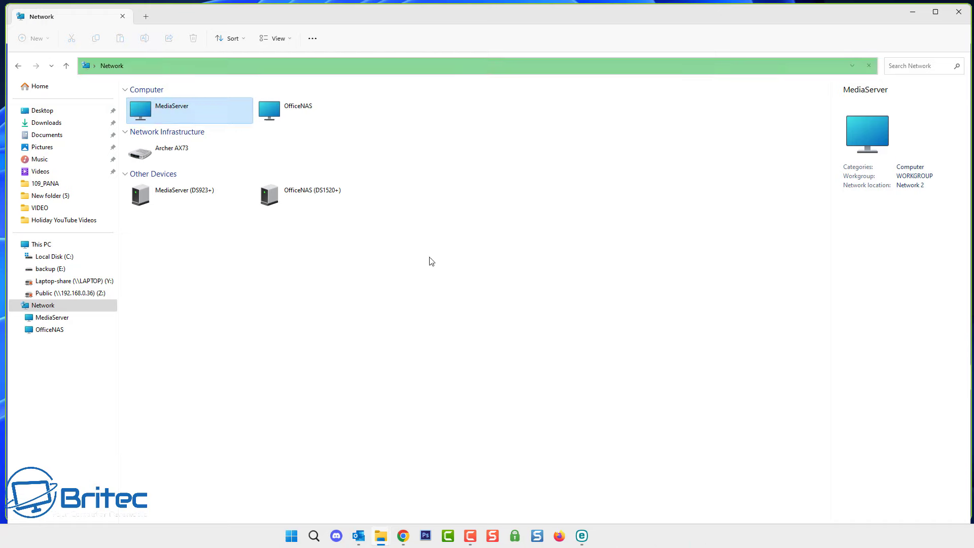
- Open MediaServer's (DS923+) web page past the insecure-connection warning and switch to Synology Web Assistant
double_click(167, 199)
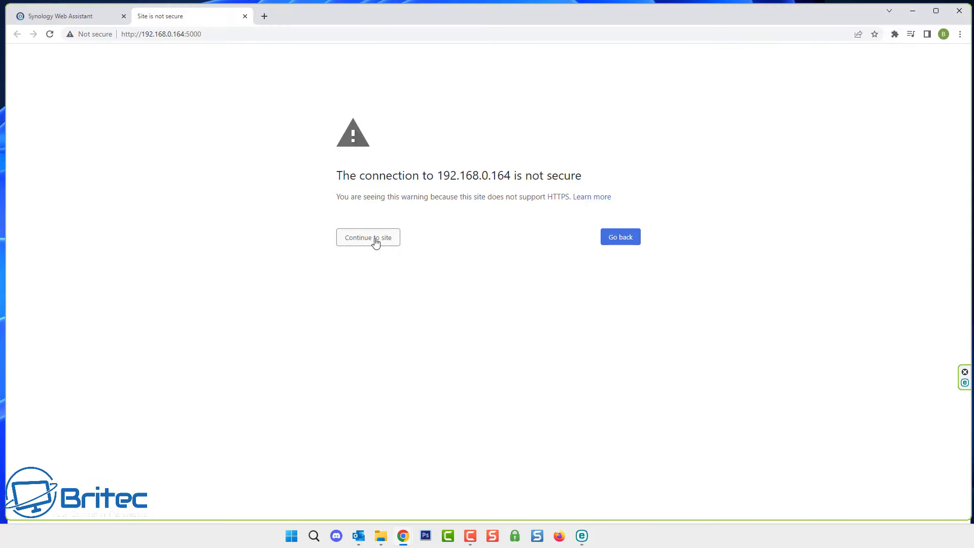
click(376, 243)
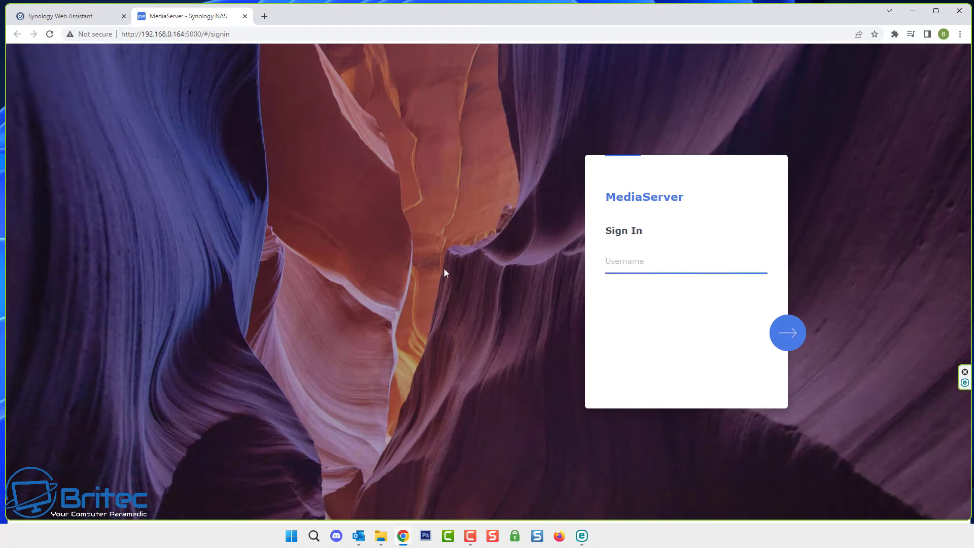
click(620, 283)
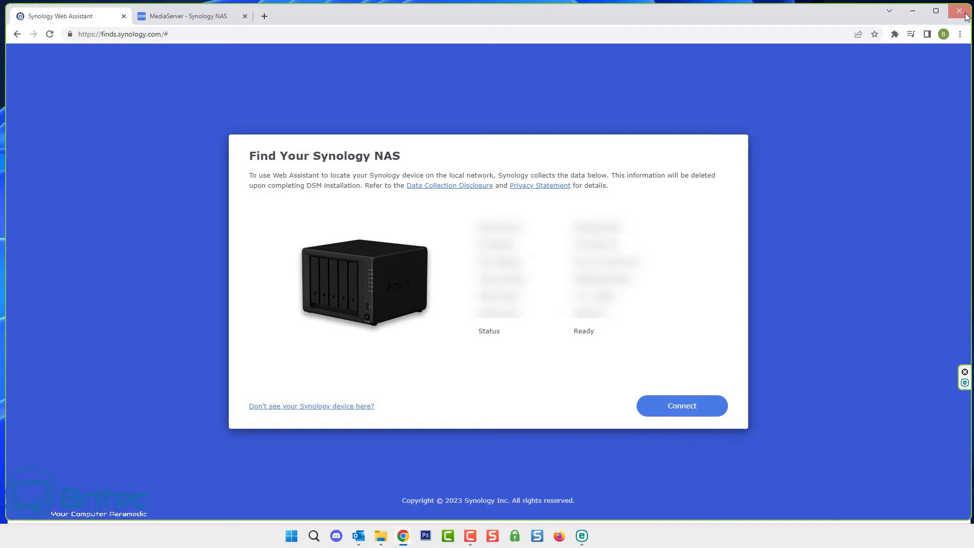
- Download Synology Assistant from the DS923+ Desktop Utilities list and search the network for Synology devices
click(965, 16)
scroll(379, 283, up, 3)
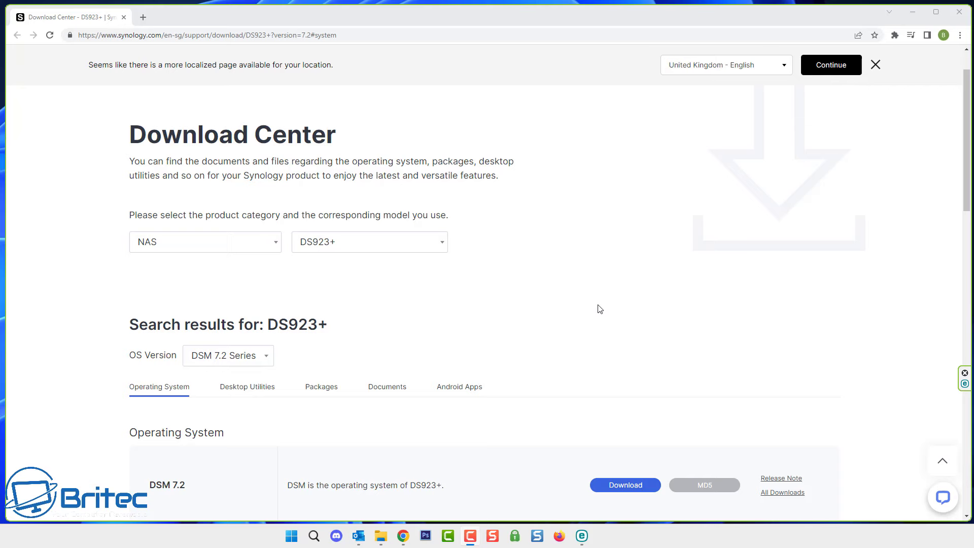
scroll(588, 313, down, 1)
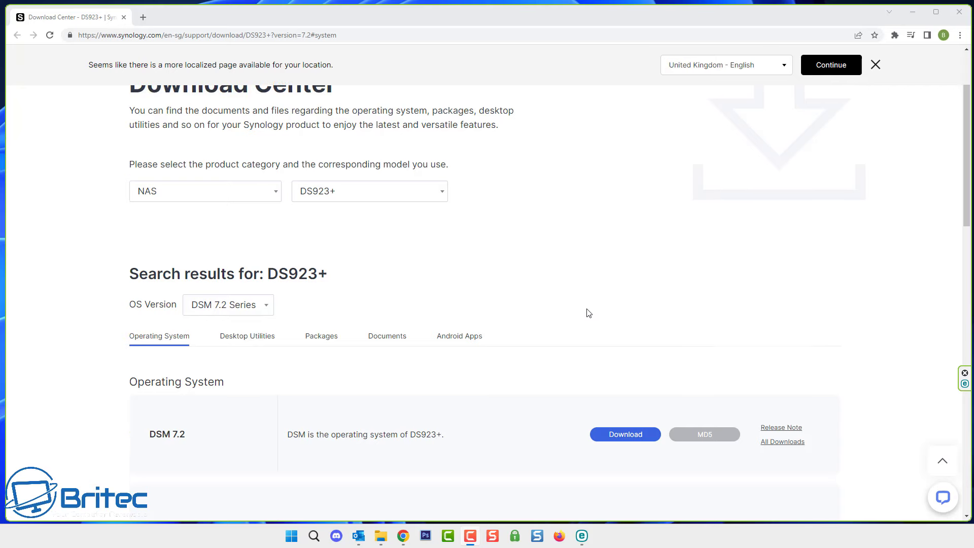
click(239, 337)
scroll(466, 368, down, 3)
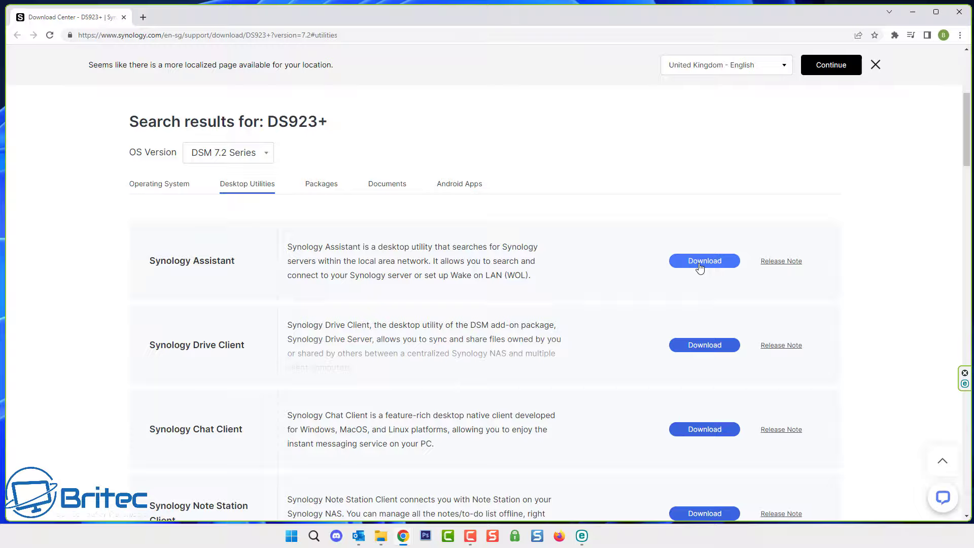
click(700, 261)
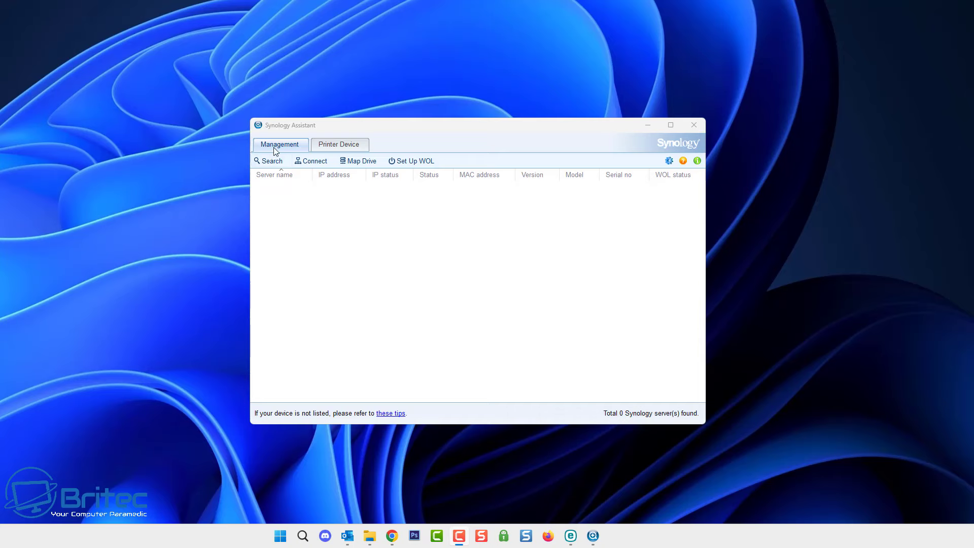
click(270, 159)
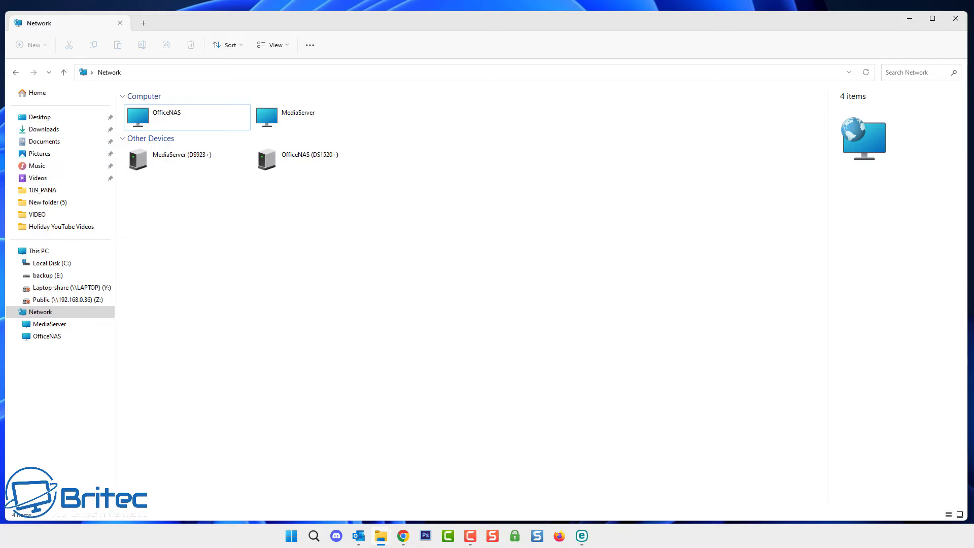
- Show the Properties of the MediaServer (DS923+) device under Other Devices
click(183, 158)
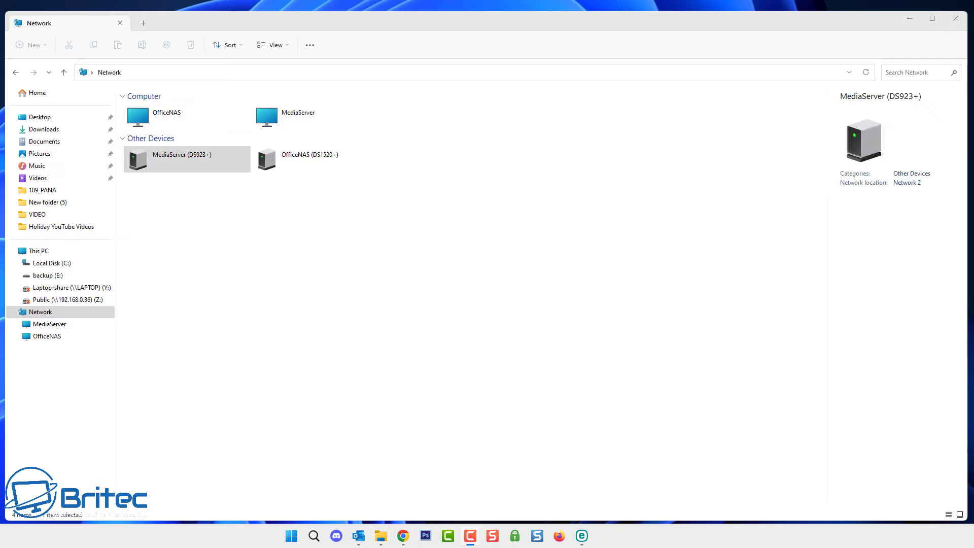
right_click(150, 162)
click(177, 198)
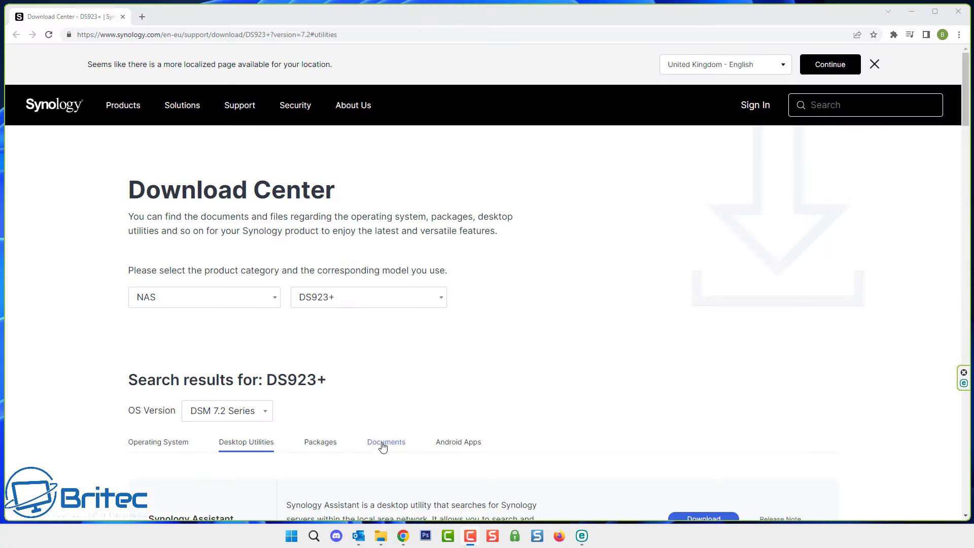
- Show the DS923+ Documents list in the Download Center and scroll through the guides
click(385, 443)
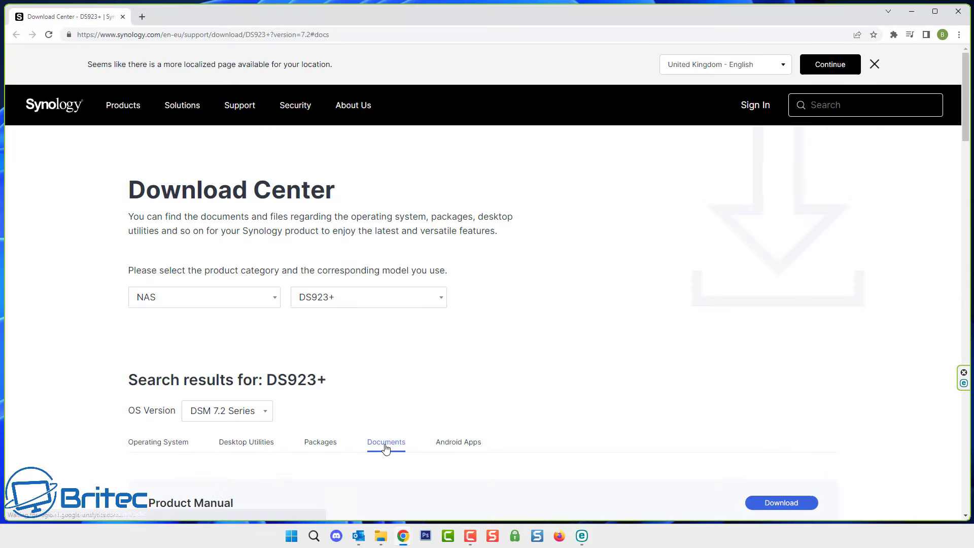
scroll(581, 408, down, 4)
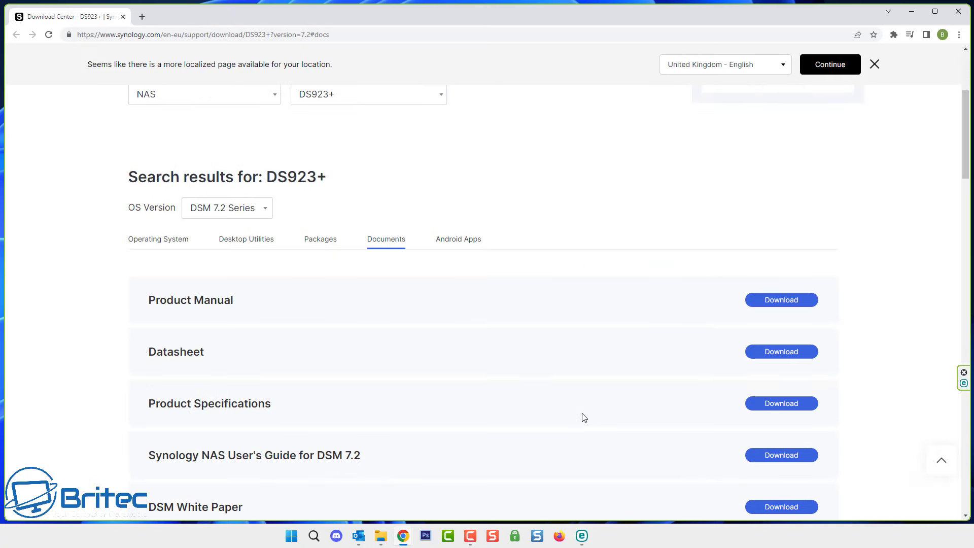
scroll(585, 418, down, 2)
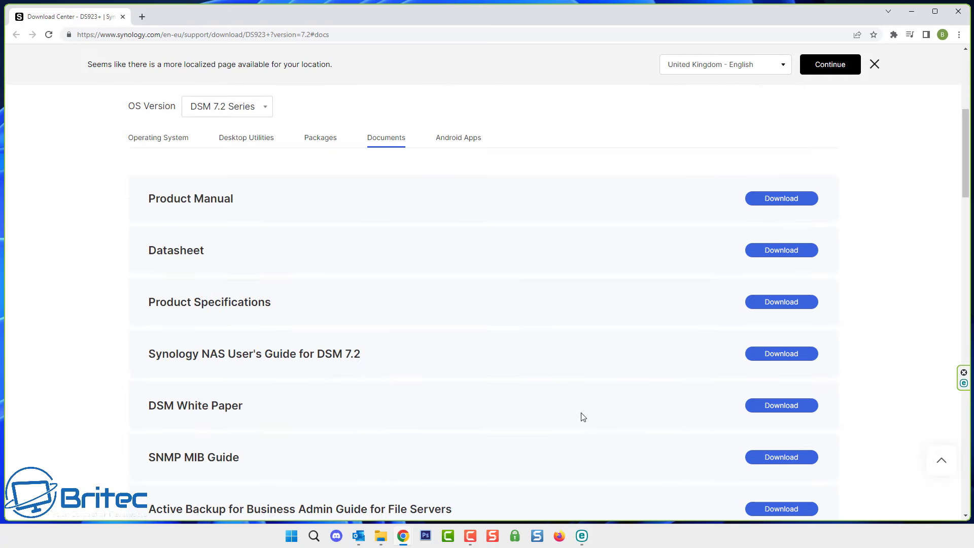
scroll(581, 411, down, 1)
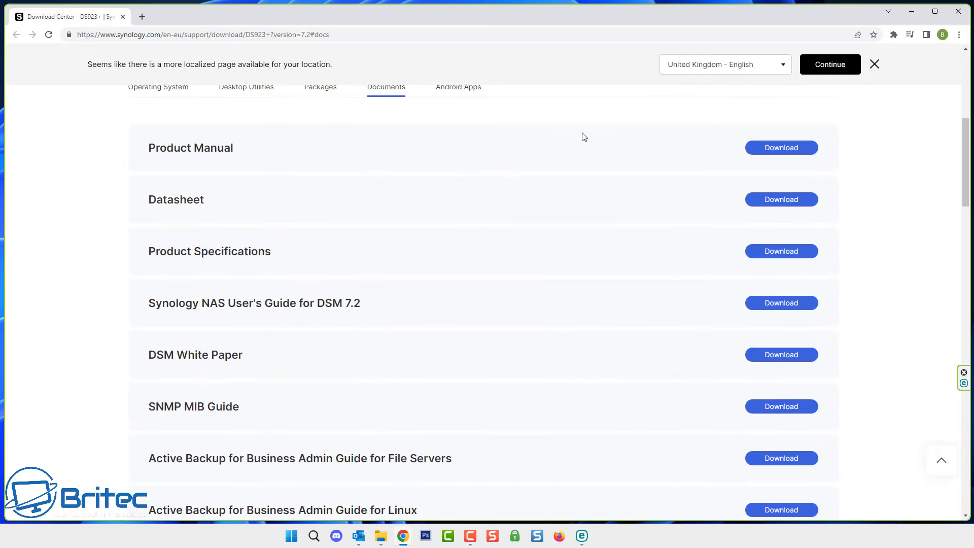
scroll(640, 254, down, 2)
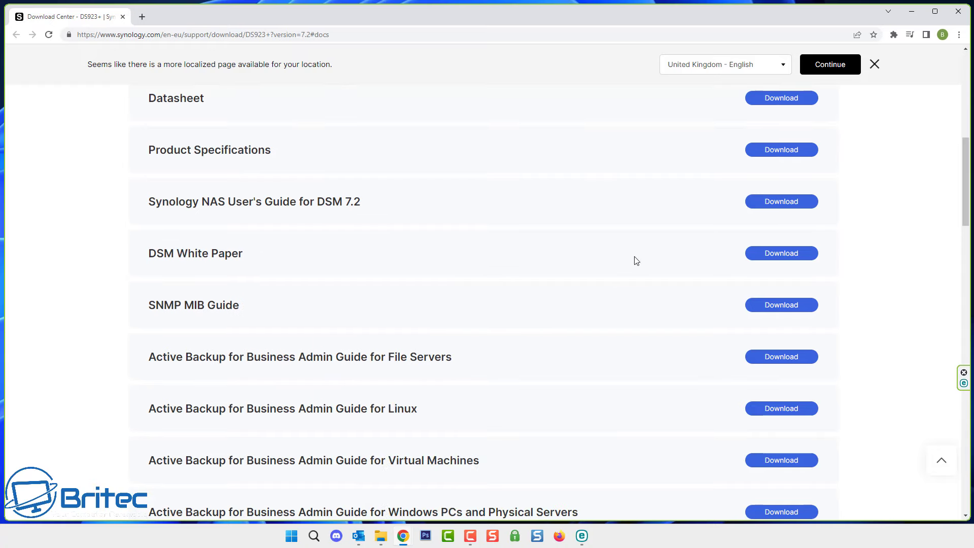
scroll(637, 261, down, 8)
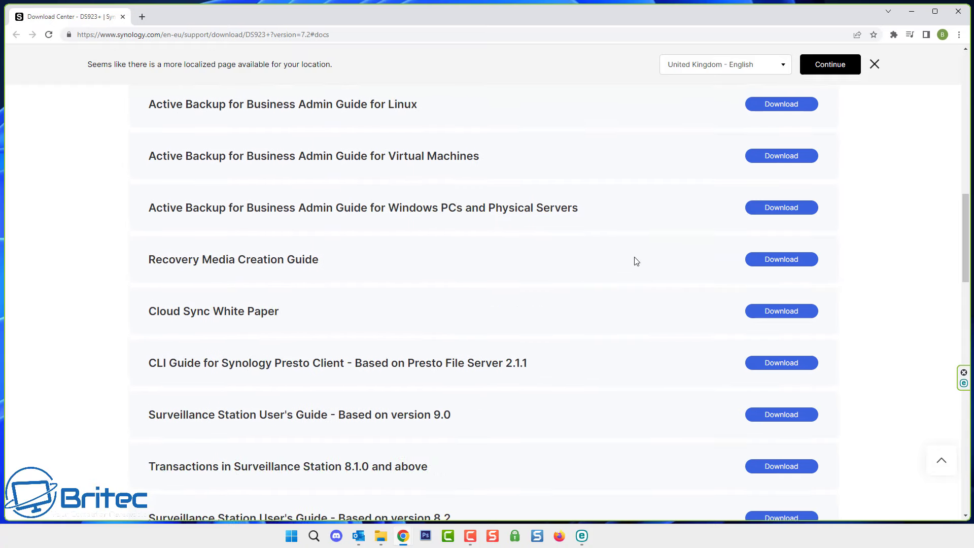
scroll(636, 261, down, 8)
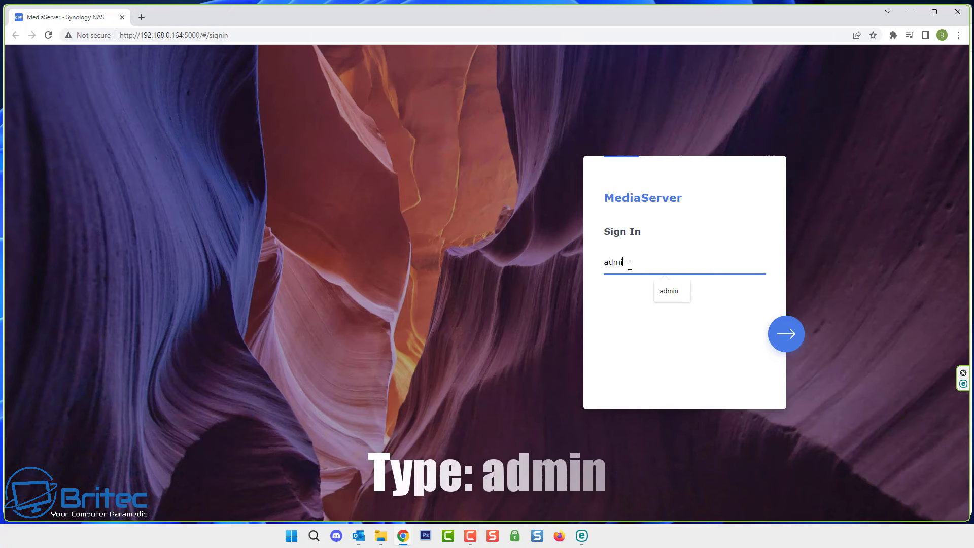
- Sign in to MediaServer as admin, leaving the password blank
click(786, 343)
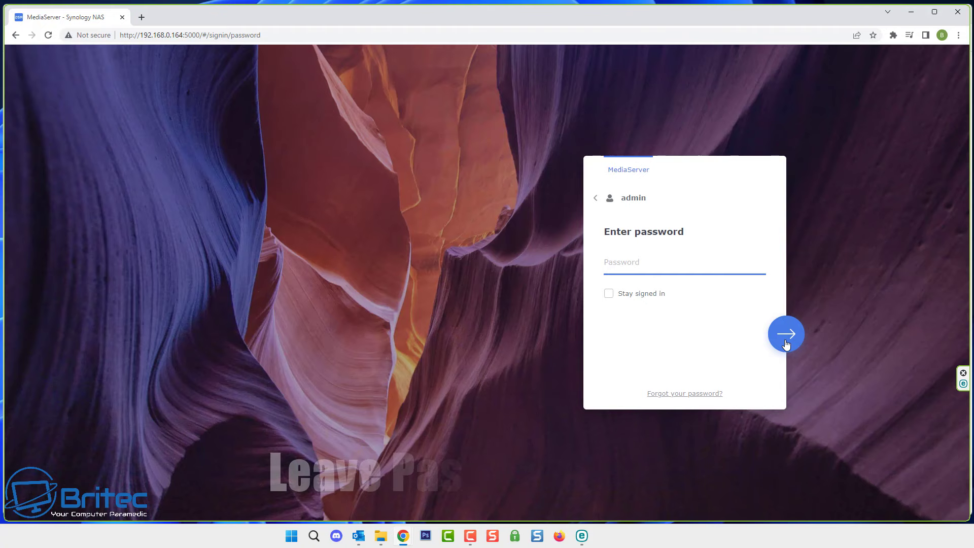
click(786, 335)
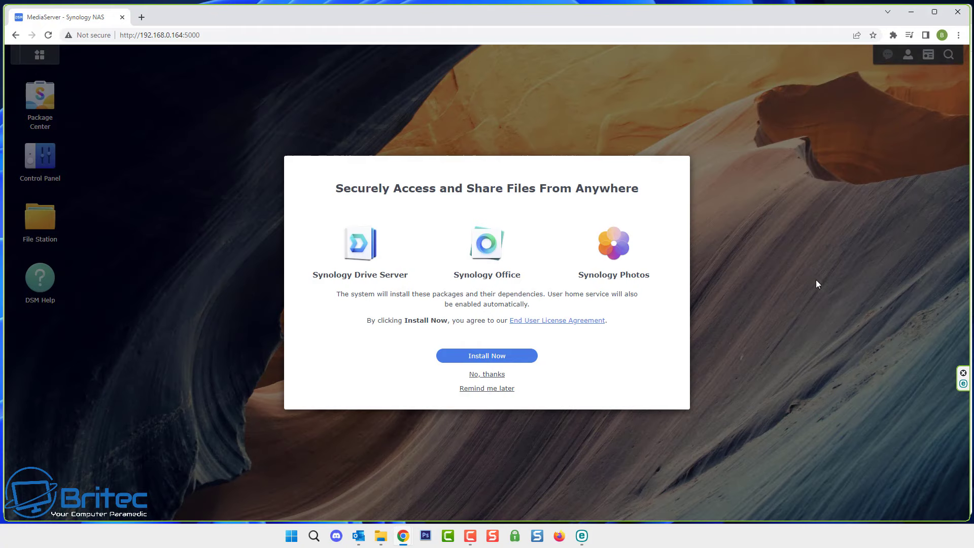
- Postpone the package, warranty and 2FA offers, then decline Adaptive MFA and confirm
click(478, 389)
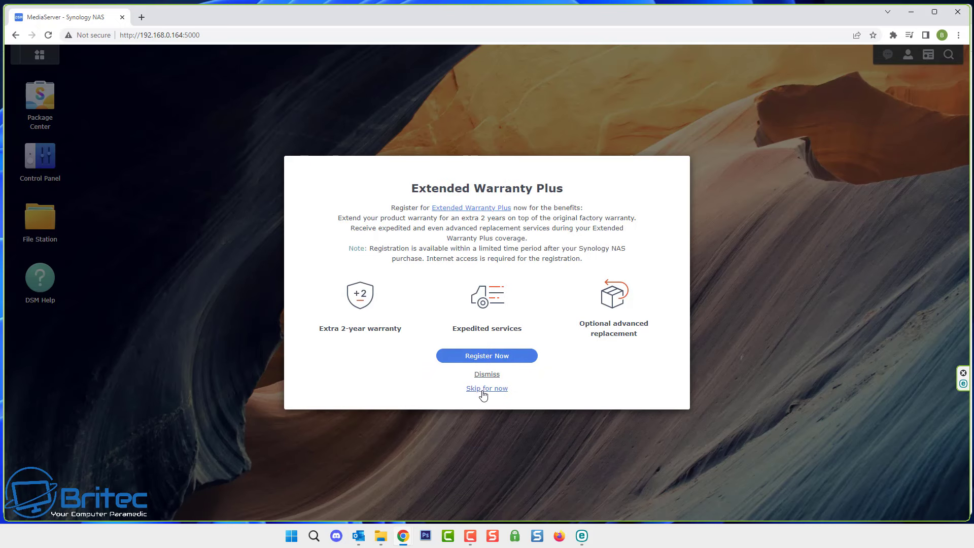
click(483, 390)
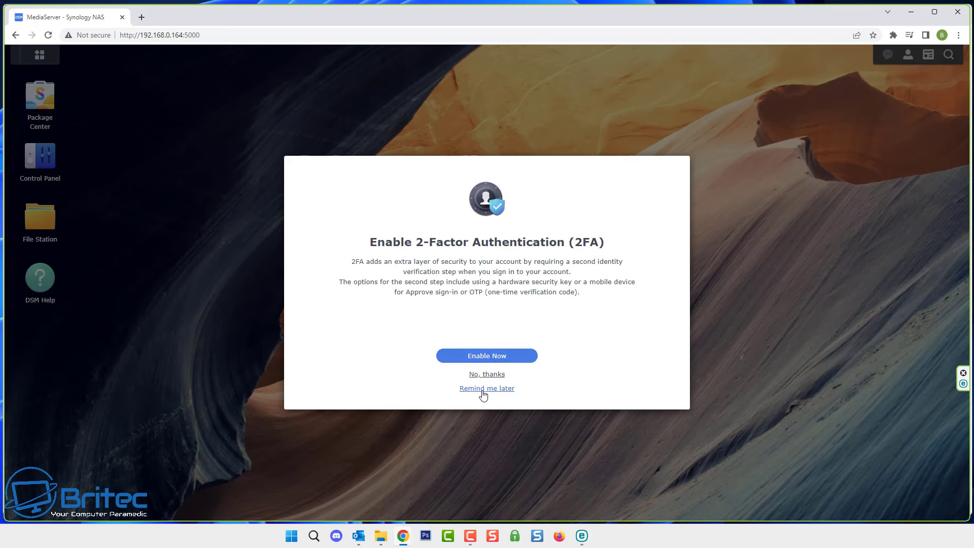
click(483, 389)
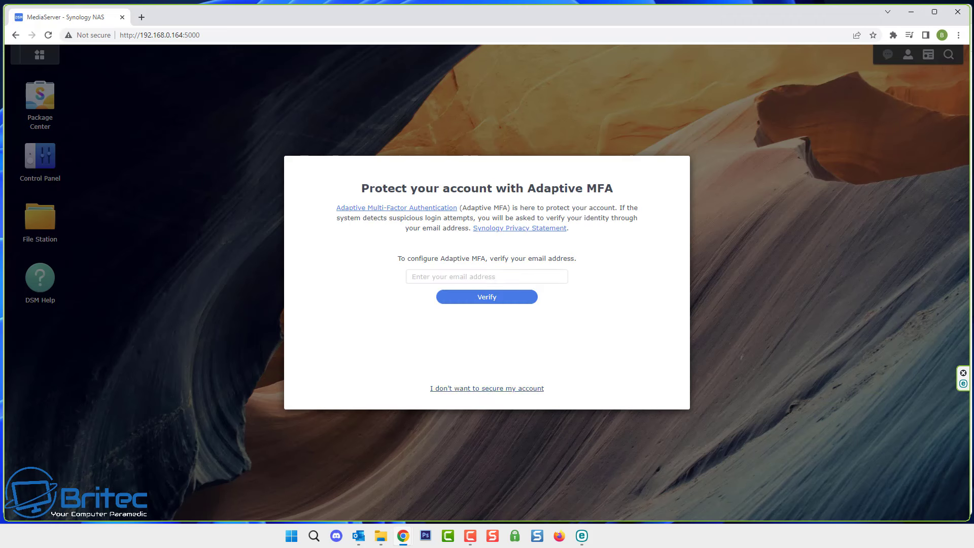
click(509, 389)
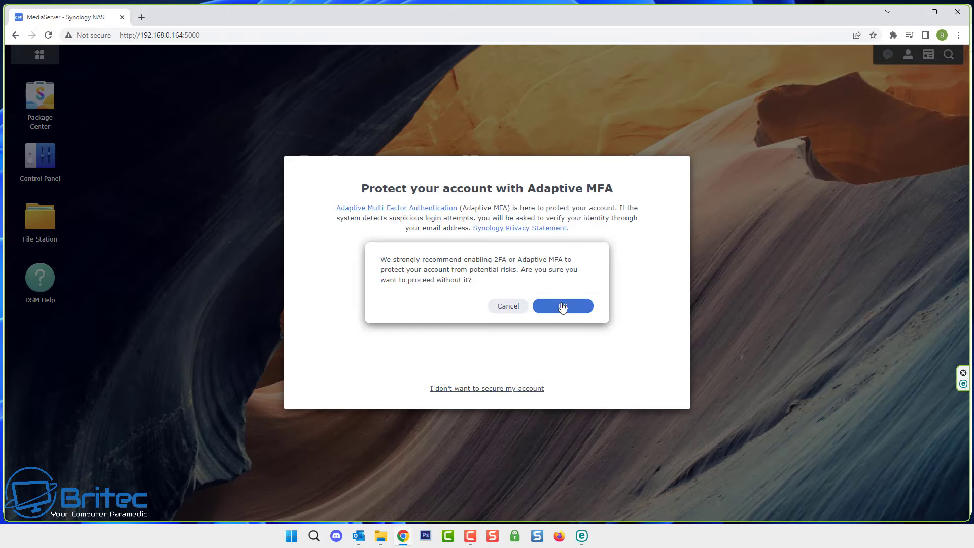
click(587, 306)
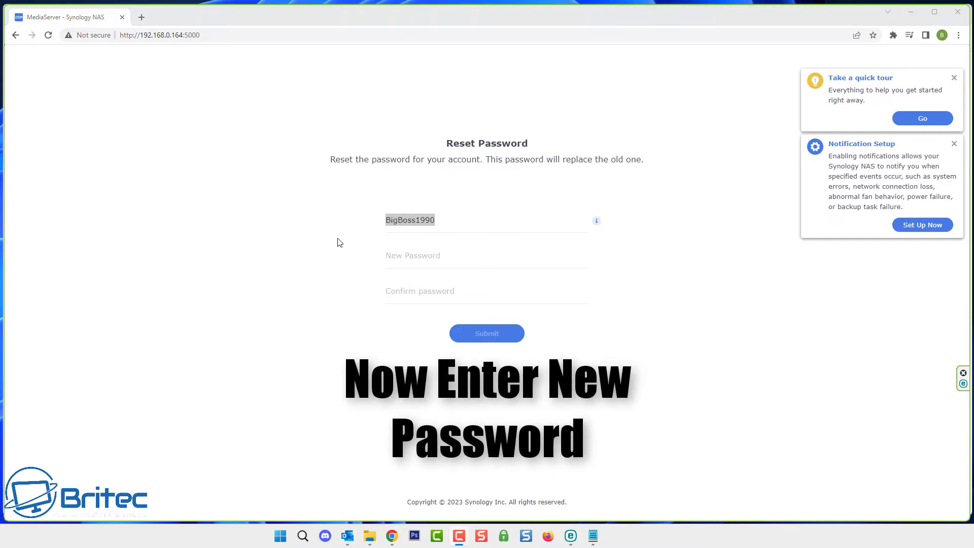
- Paste the new password into both New Password and Confirm password fields and submit it
click(449, 225)
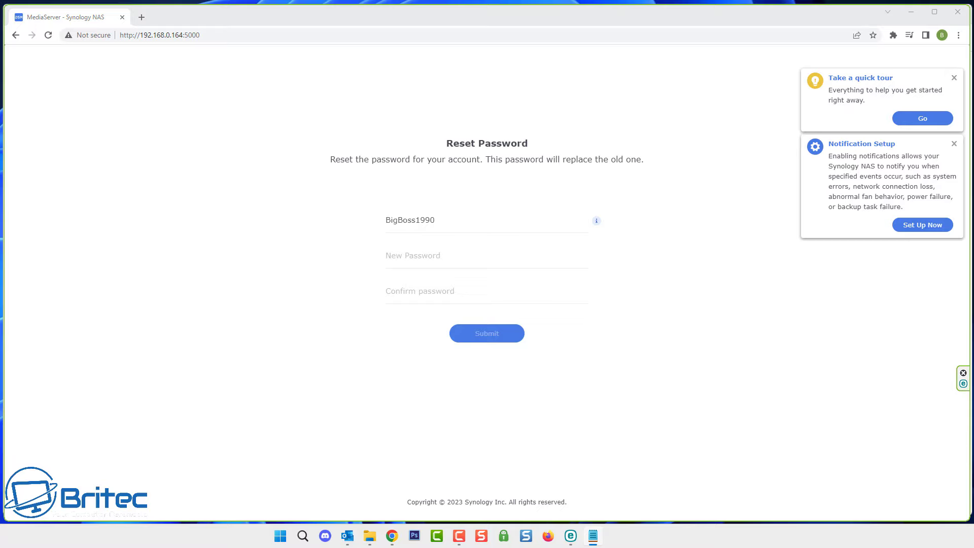
click(394, 257)
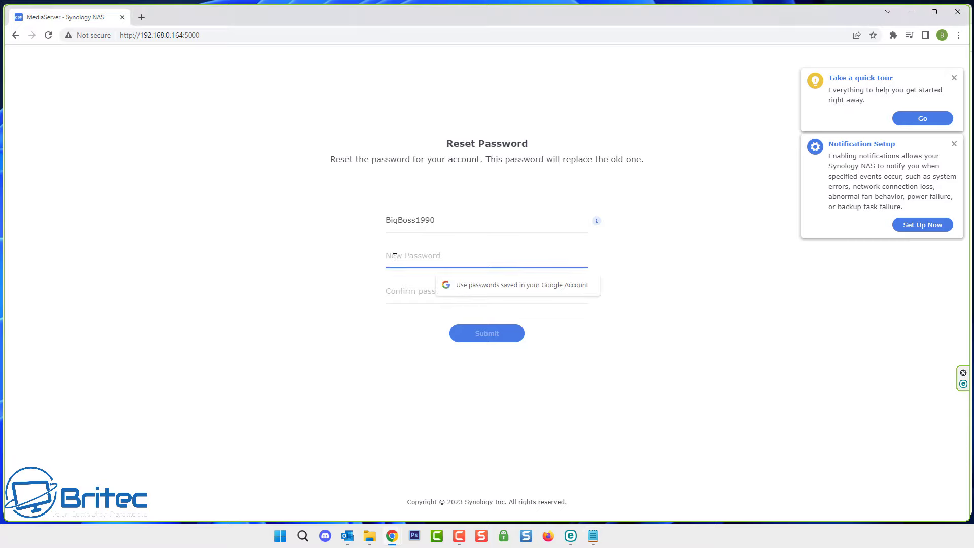
right_click(394, 257)
click(420, 369)
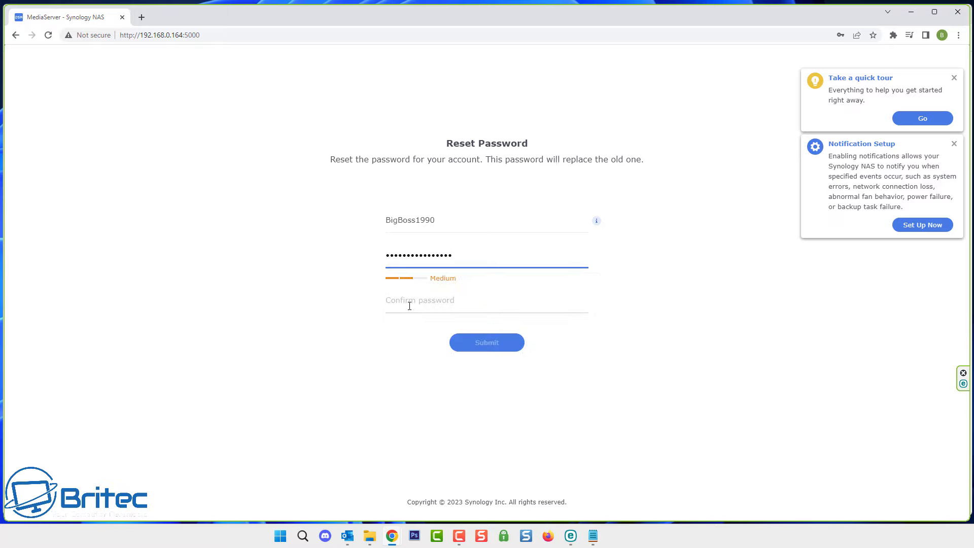
click(406, 304)
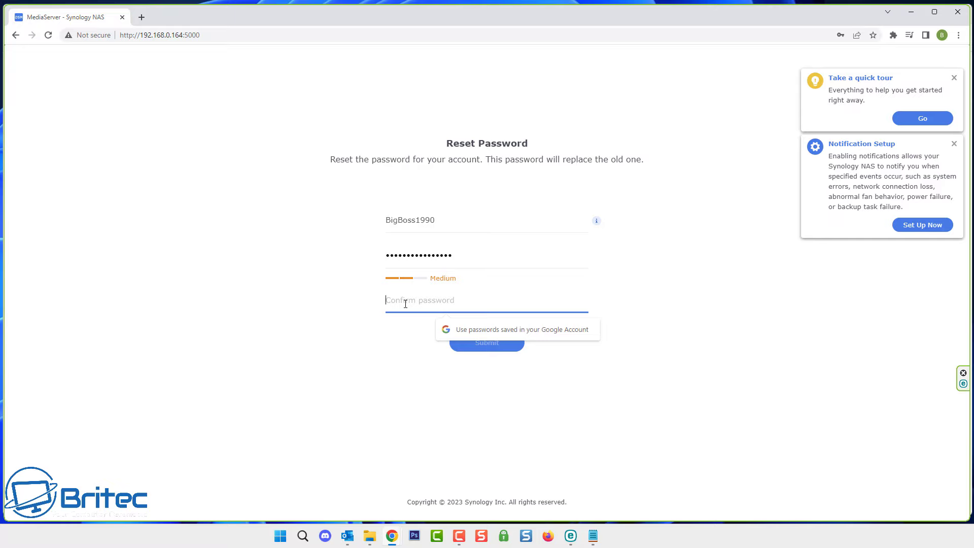
right_click(416, 301)
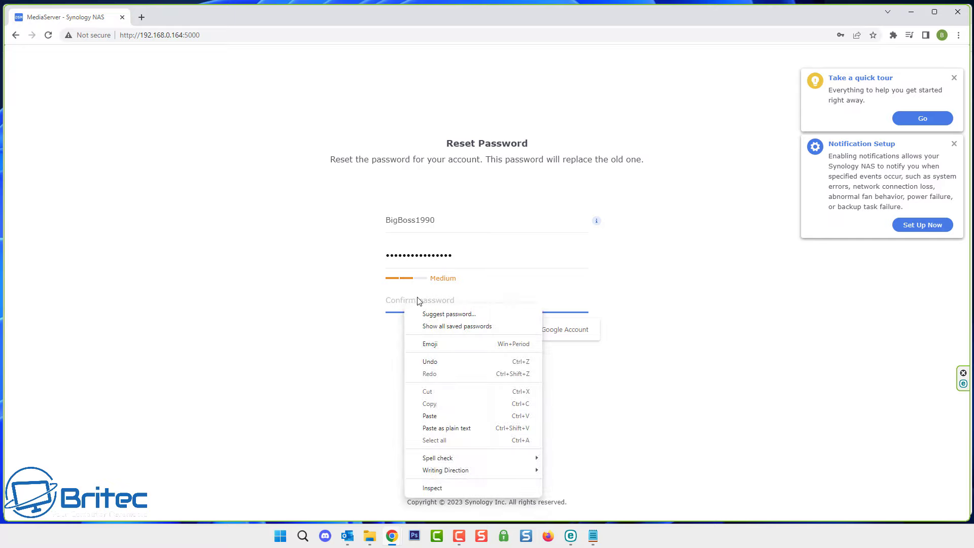
click(438, 421)
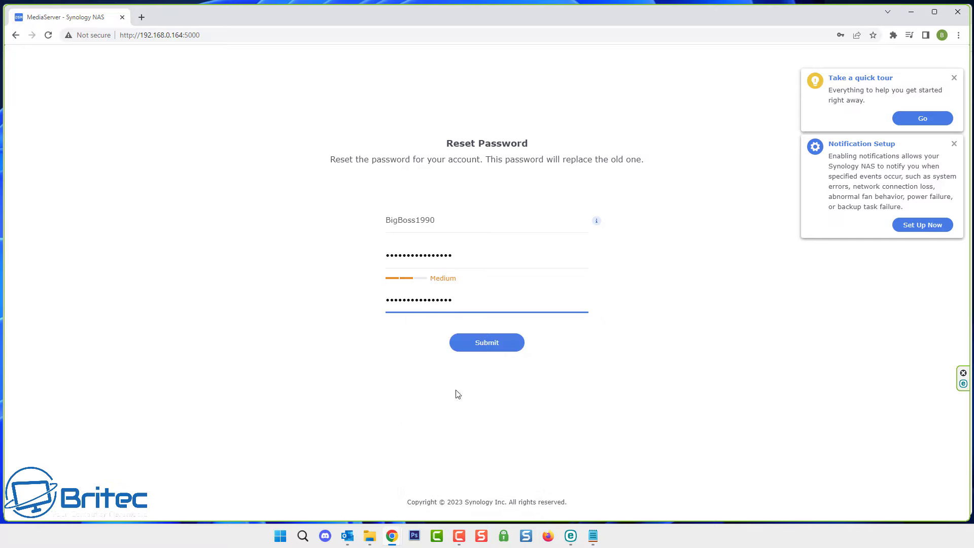
click(495, 345)
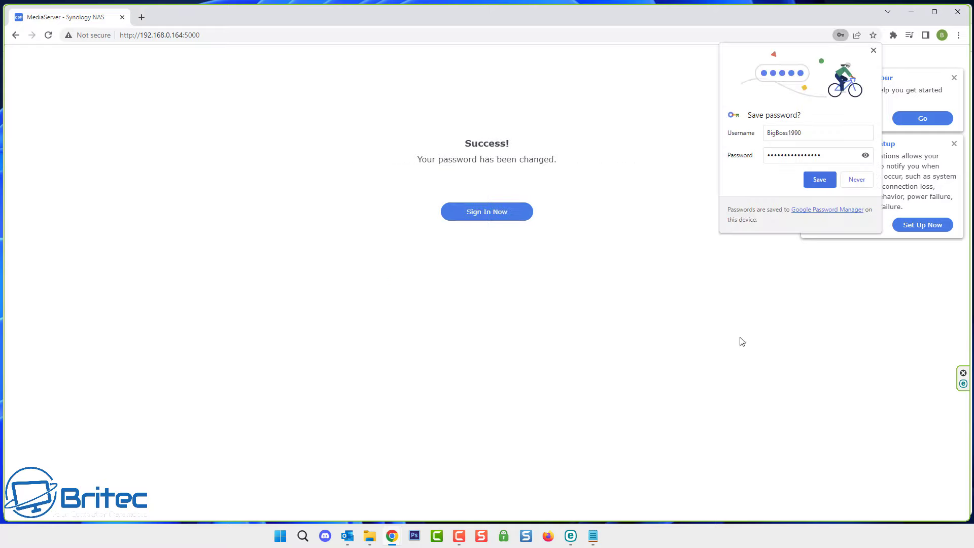
- Return to the sign-in page, dismiss the save-password bubble and enter the account username
click(483, 216)
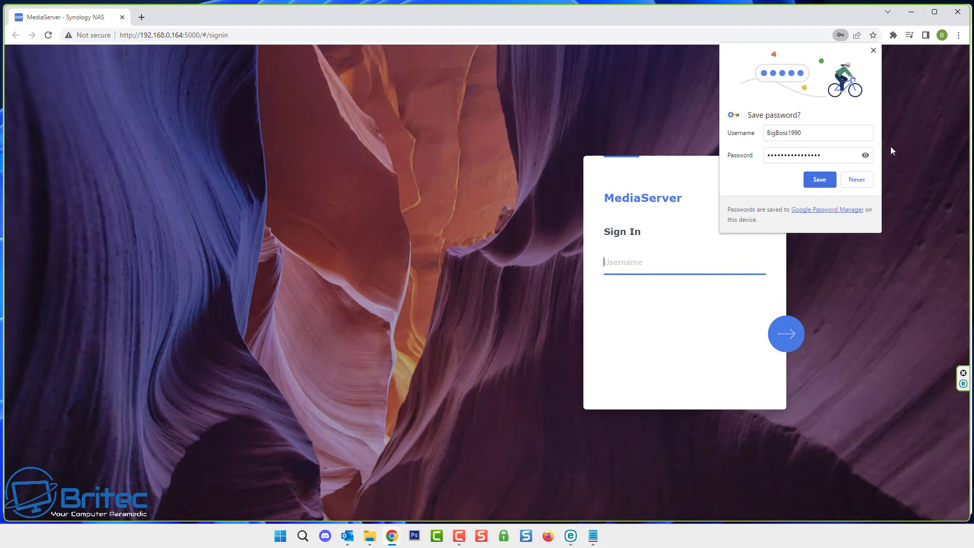
click(872, 50)
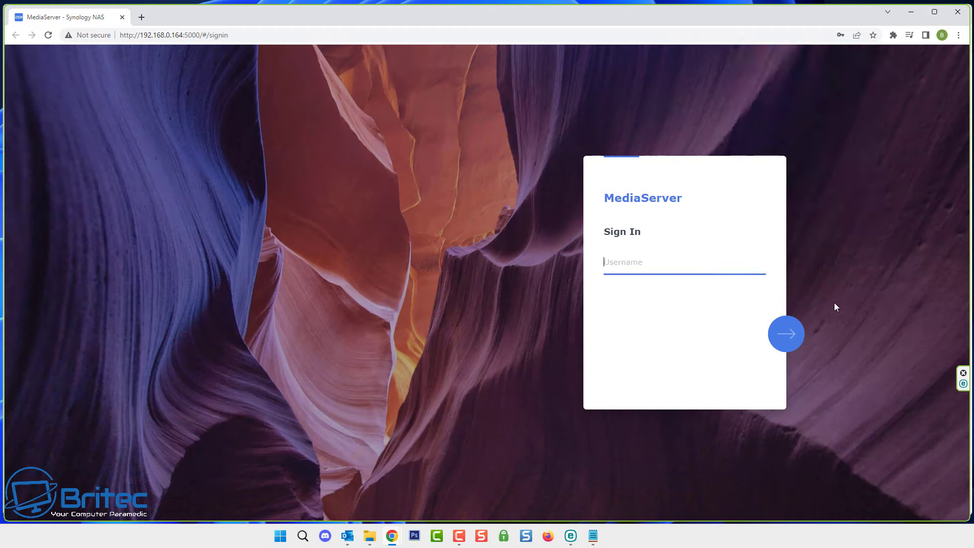
text(B)
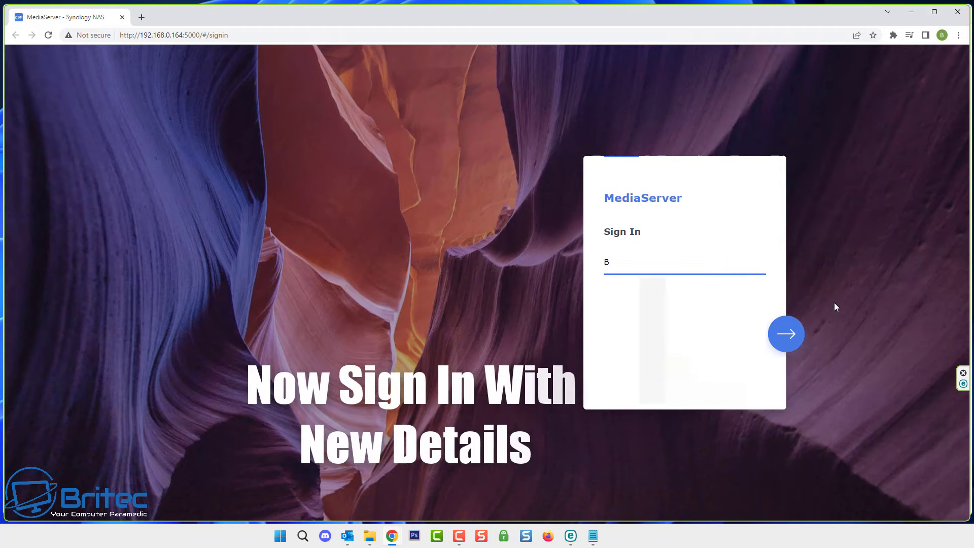
text(ig)
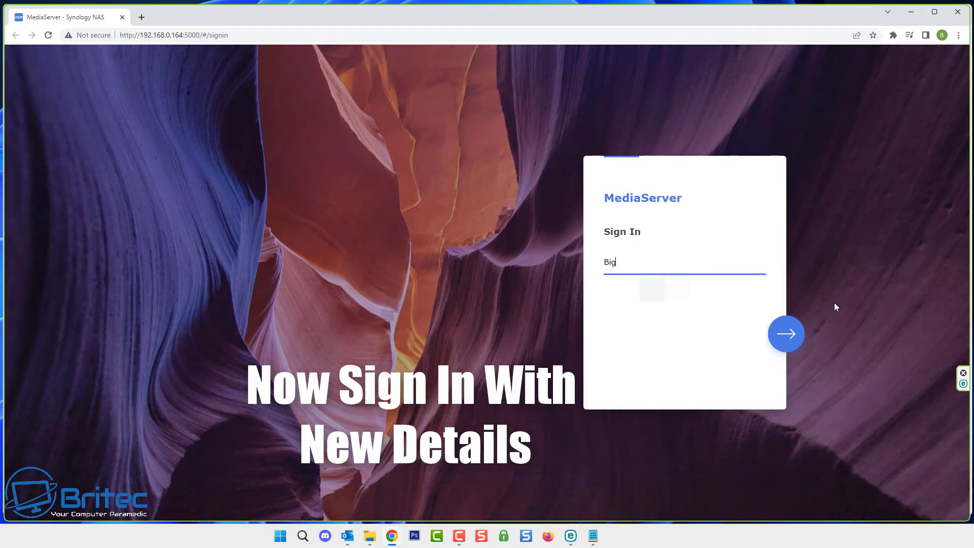
text(Boss)
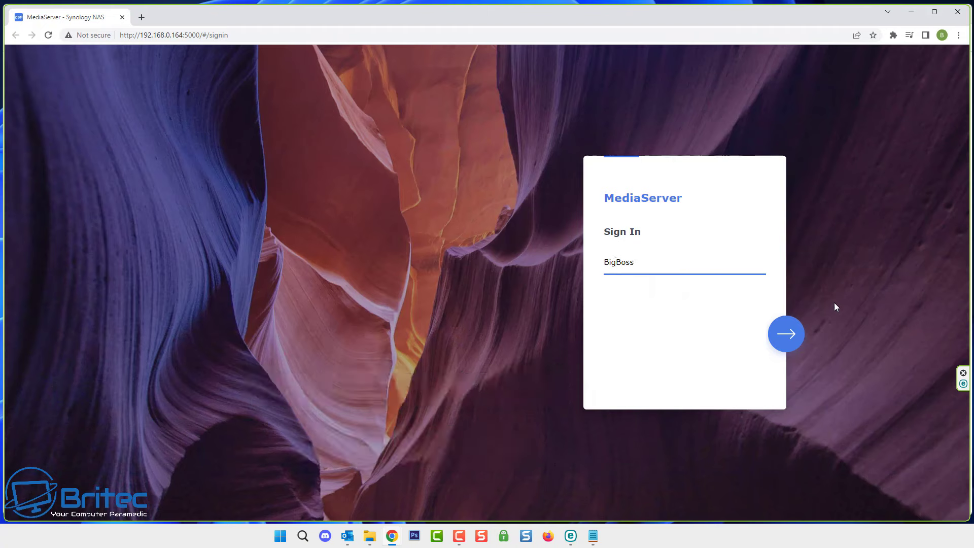
text(19900)
key(BackSpace)
click(787, 333)
- Paste the new password and tick Stay signed in
right_click(630, 264)
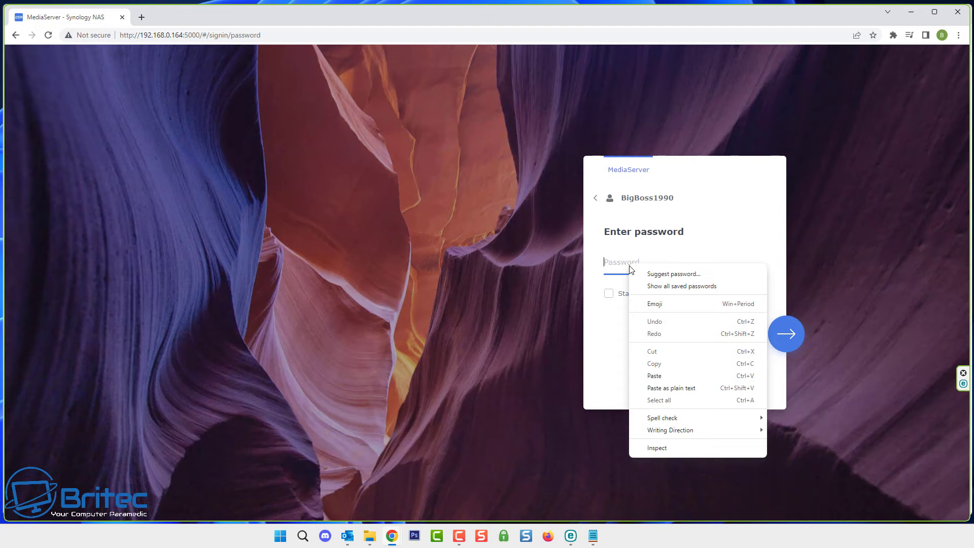
click(666, 372)
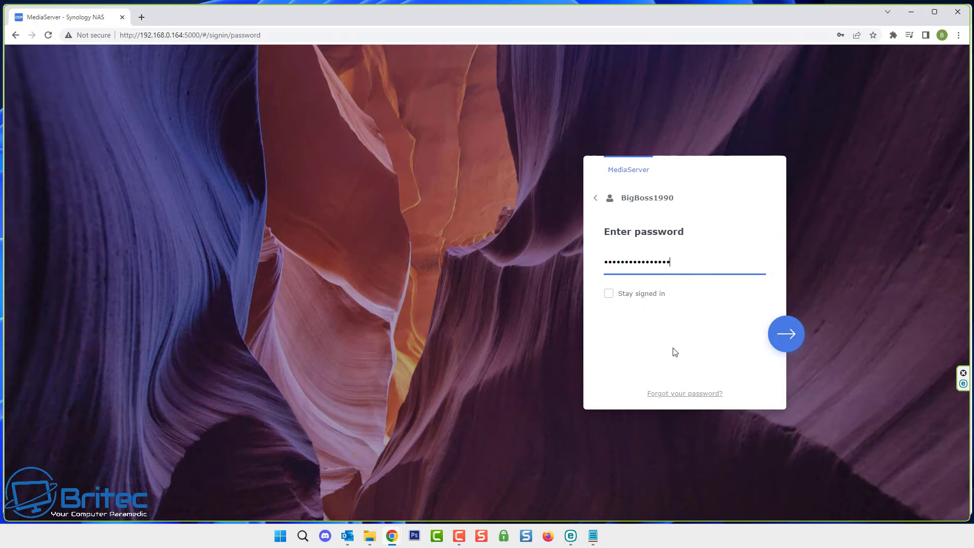
click(609, 294)
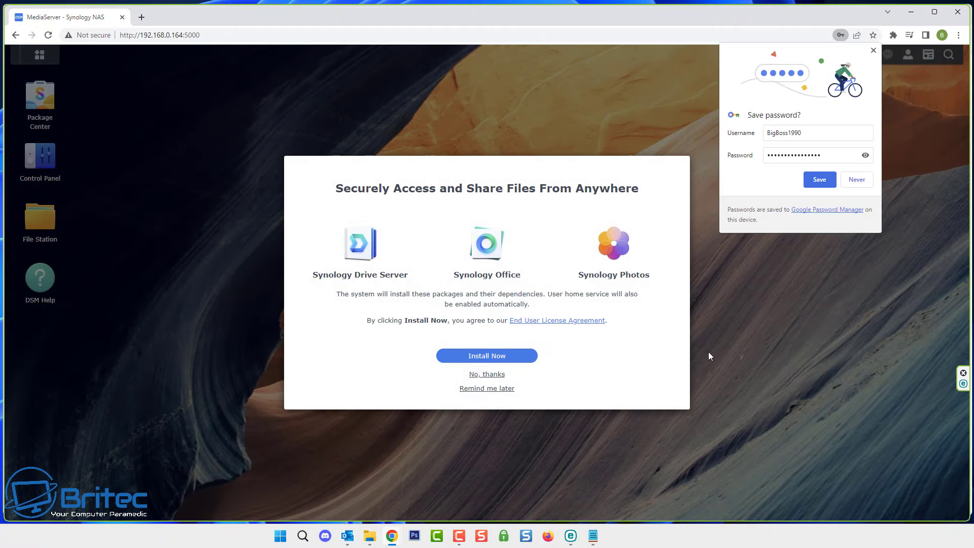
- Dismiss the save-password bubble, postpone package, warranty and 2FA offers, and decline Adaptive MFA
click(873, 50)
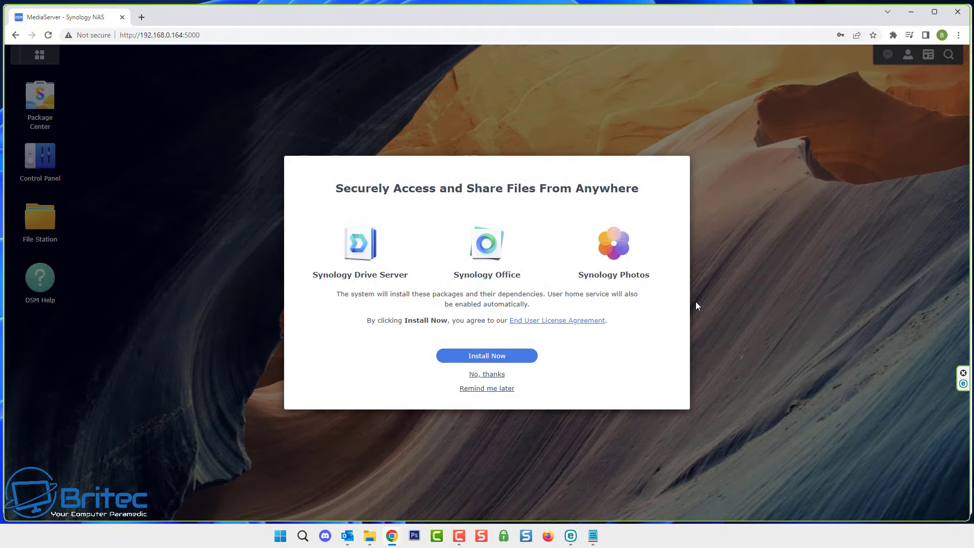
click(487, 390)
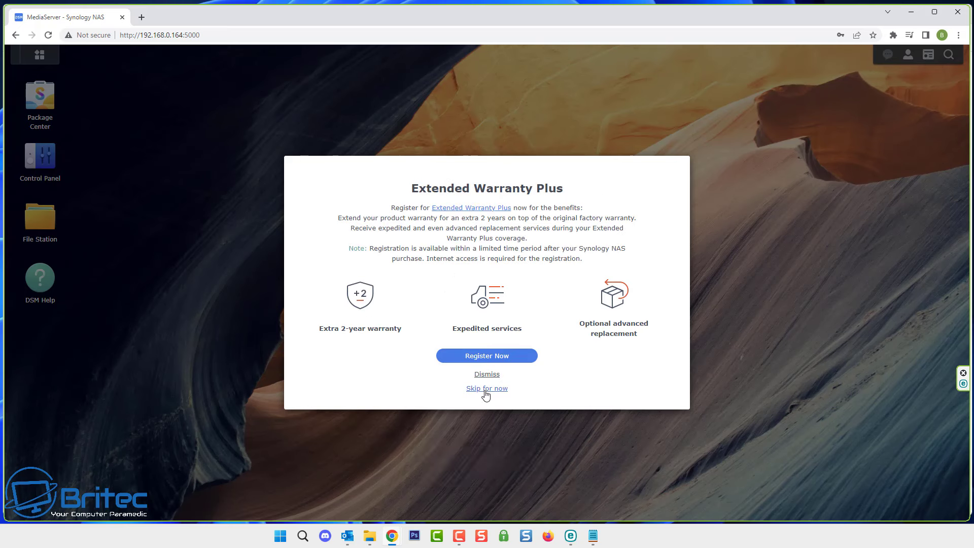
click(485, 389)
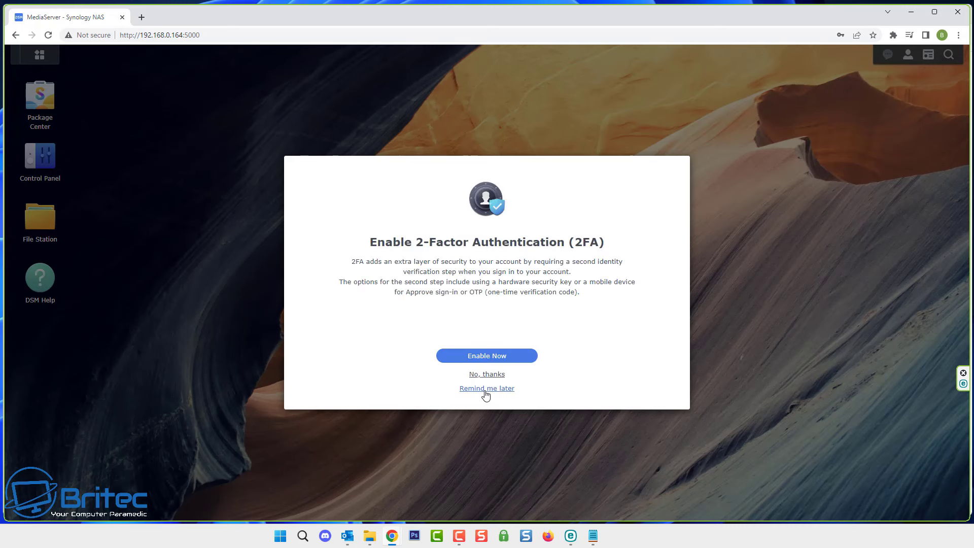
click(485, 389)
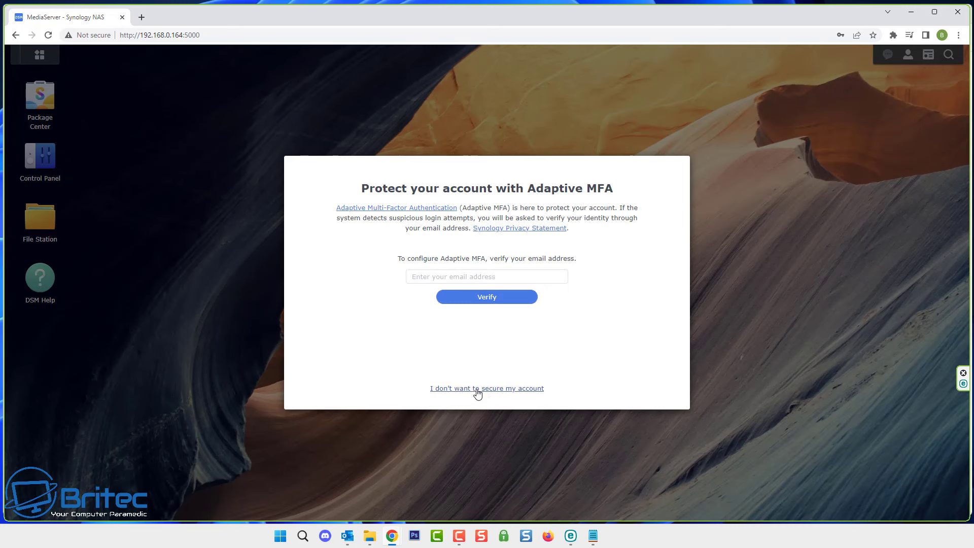
click(477, 392)
click(552, 306)
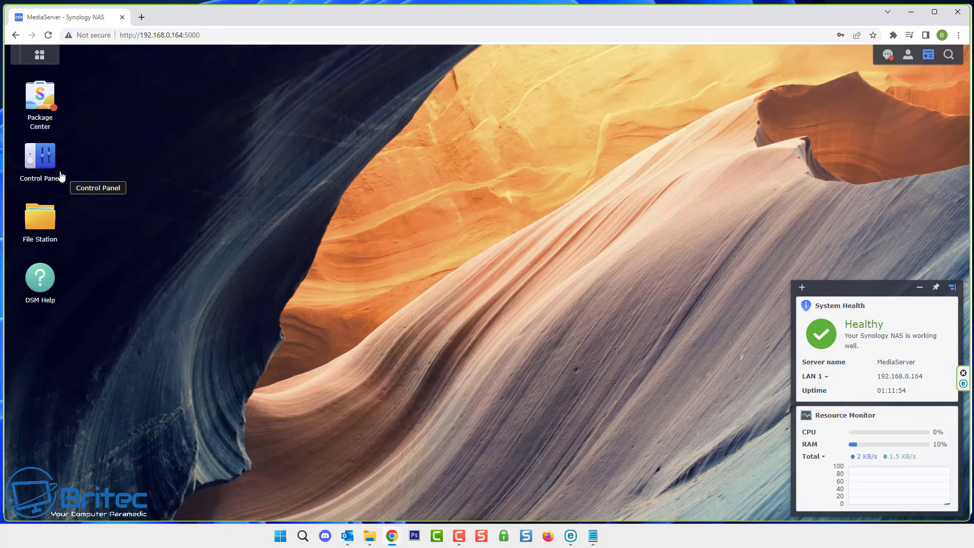
click(61, 176)
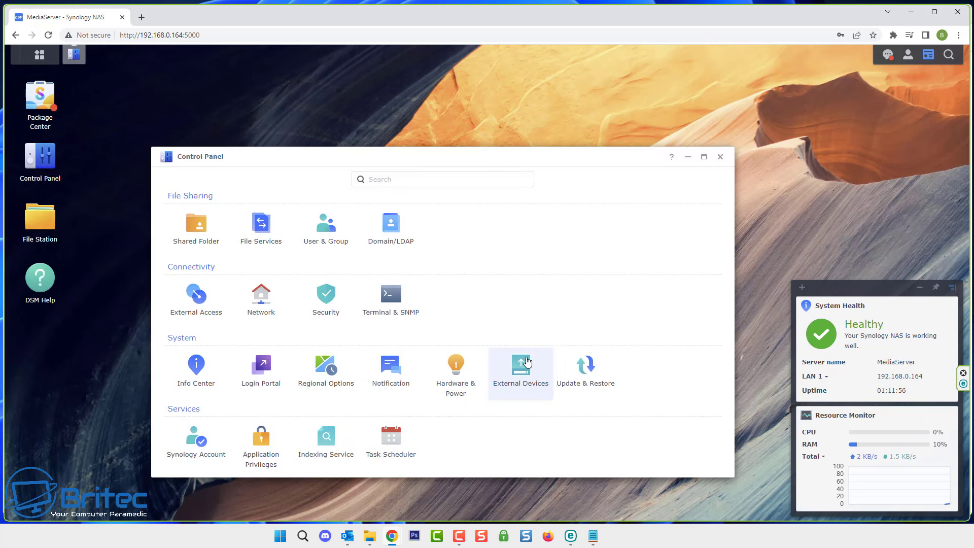
click(333, 245)
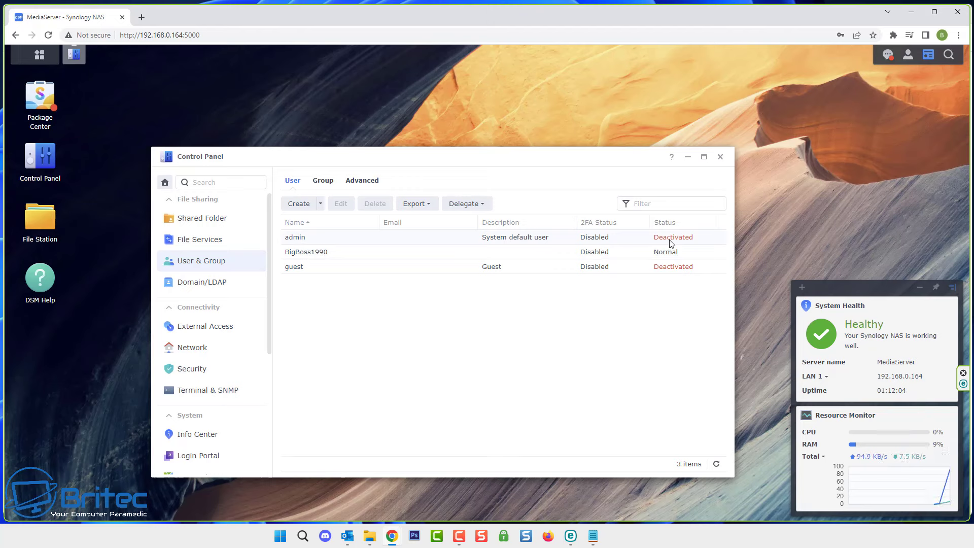
click(319, 254)
click(341, 204)
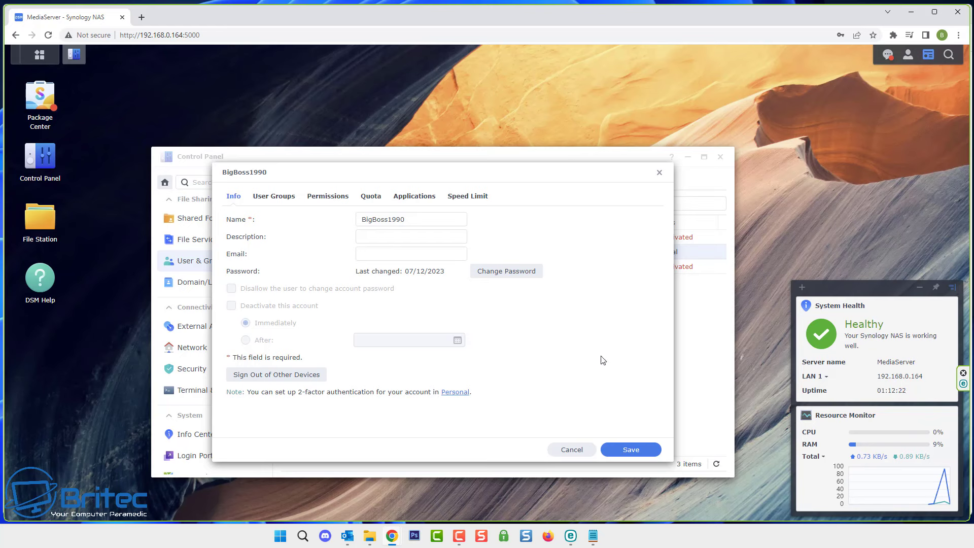
click(660, 173)
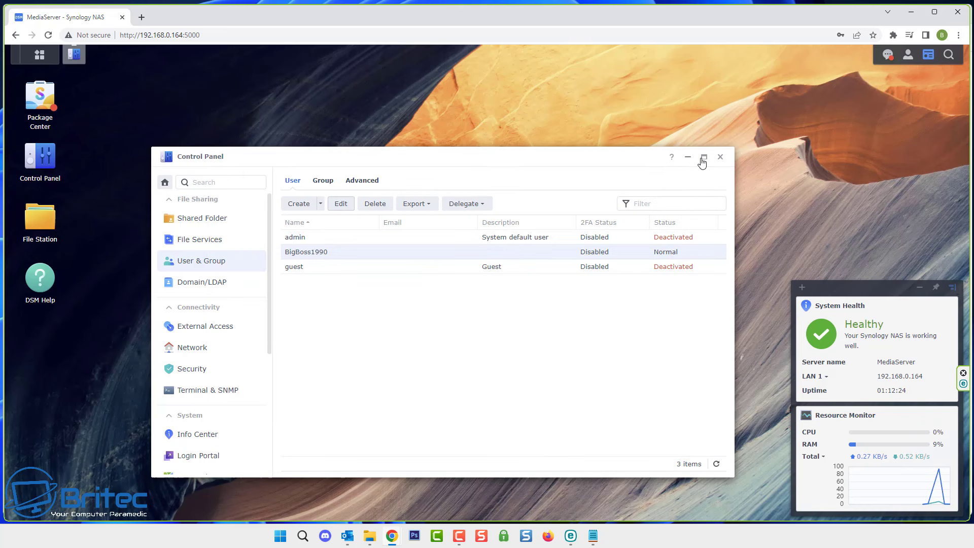
click(721, 158)
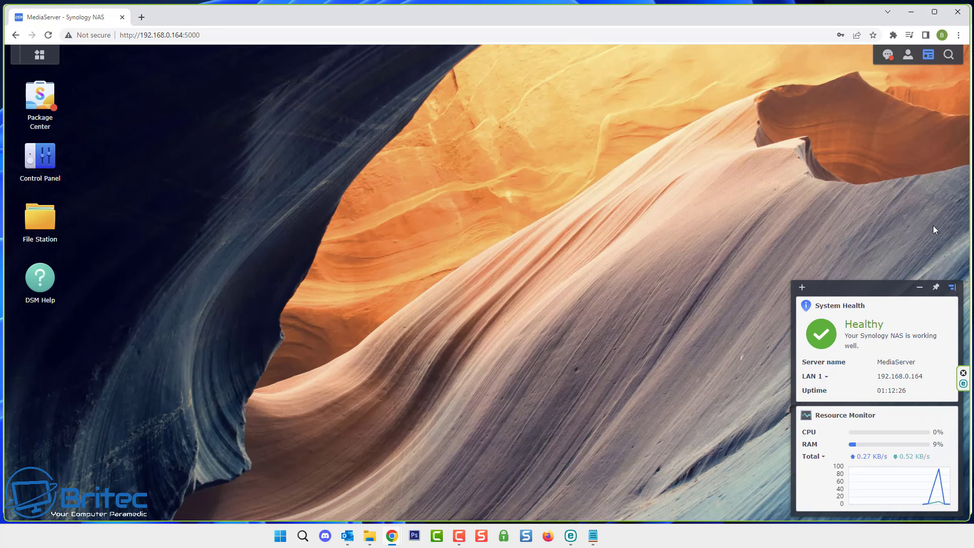